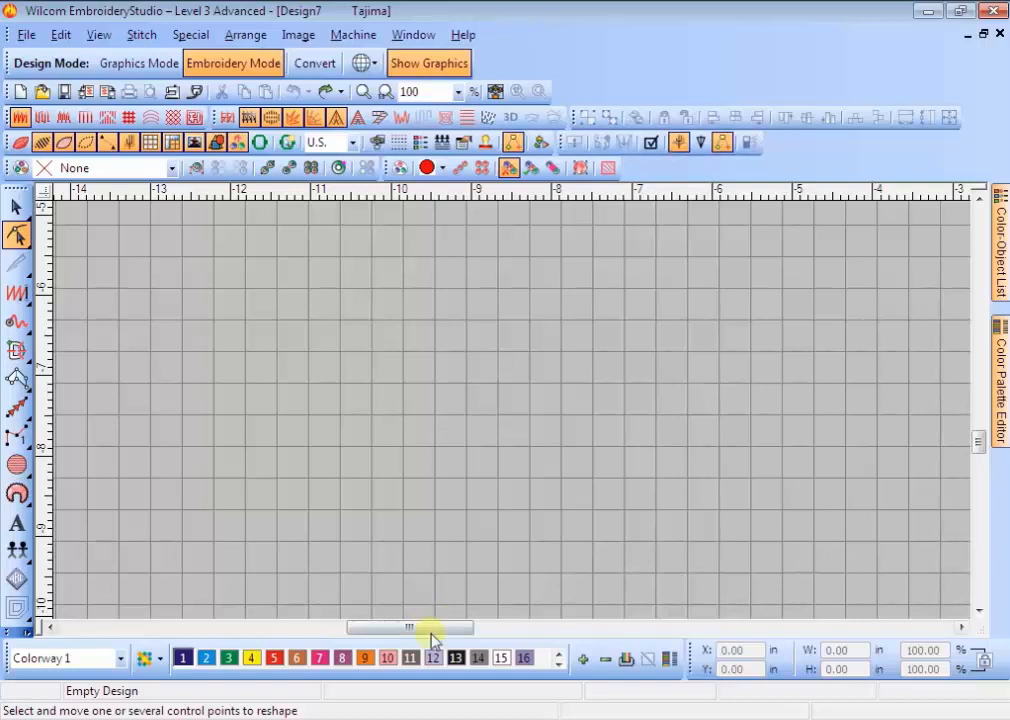
# Step: Close the empty design and the starfish design without saving changes
pyautogui.click(417, 615)
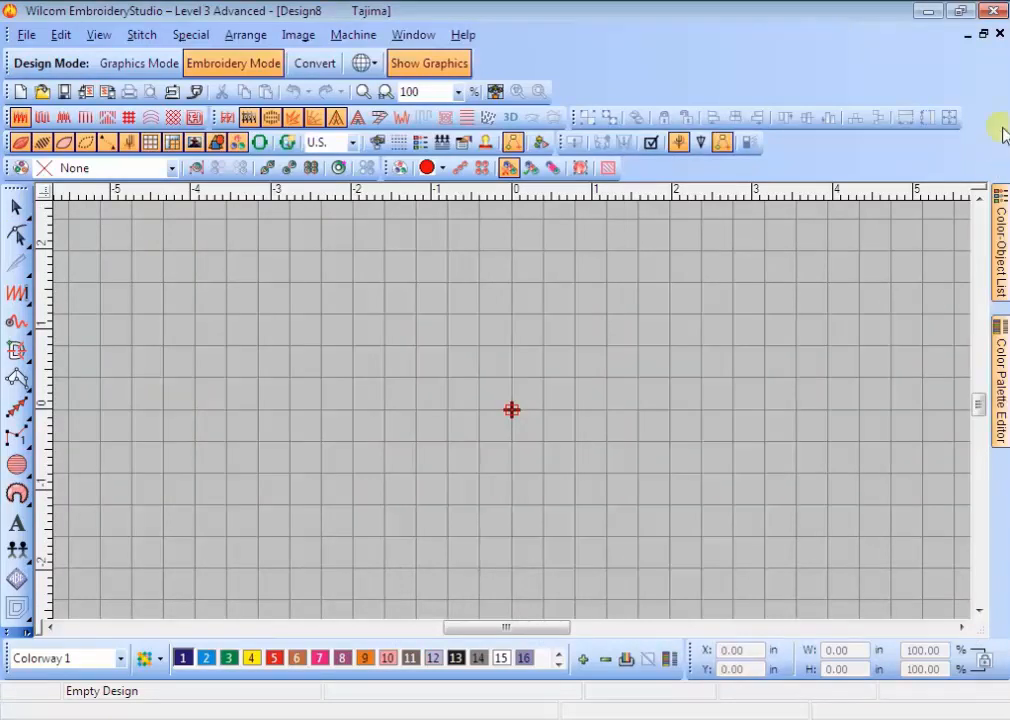
pyautogui.click(999, 35)
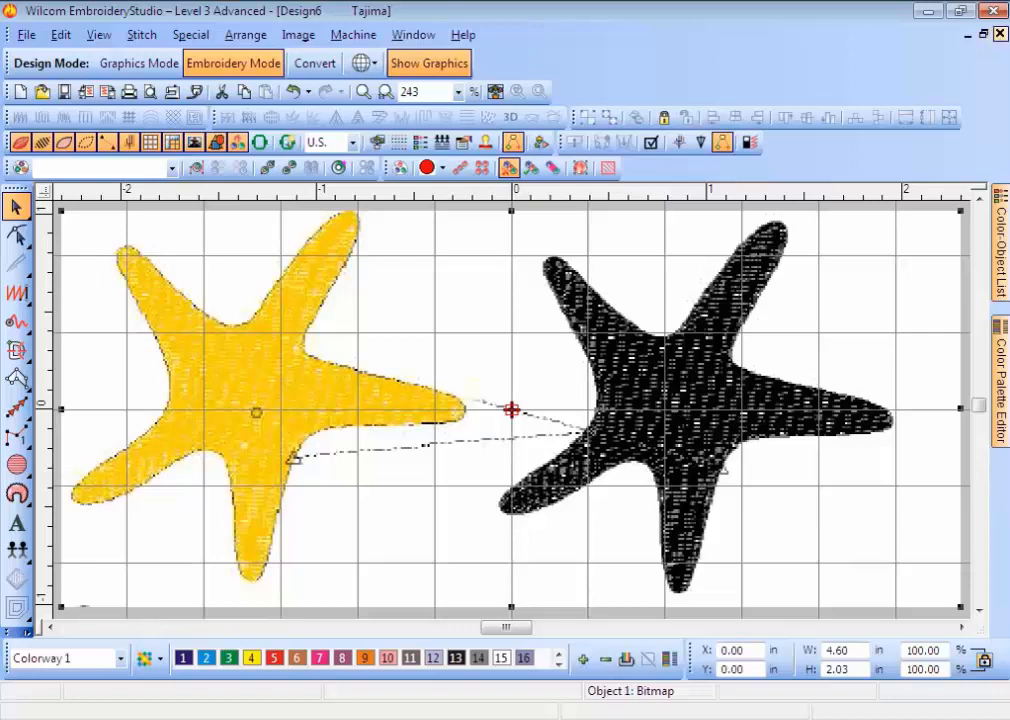
pyautogui.click(1000, 36)
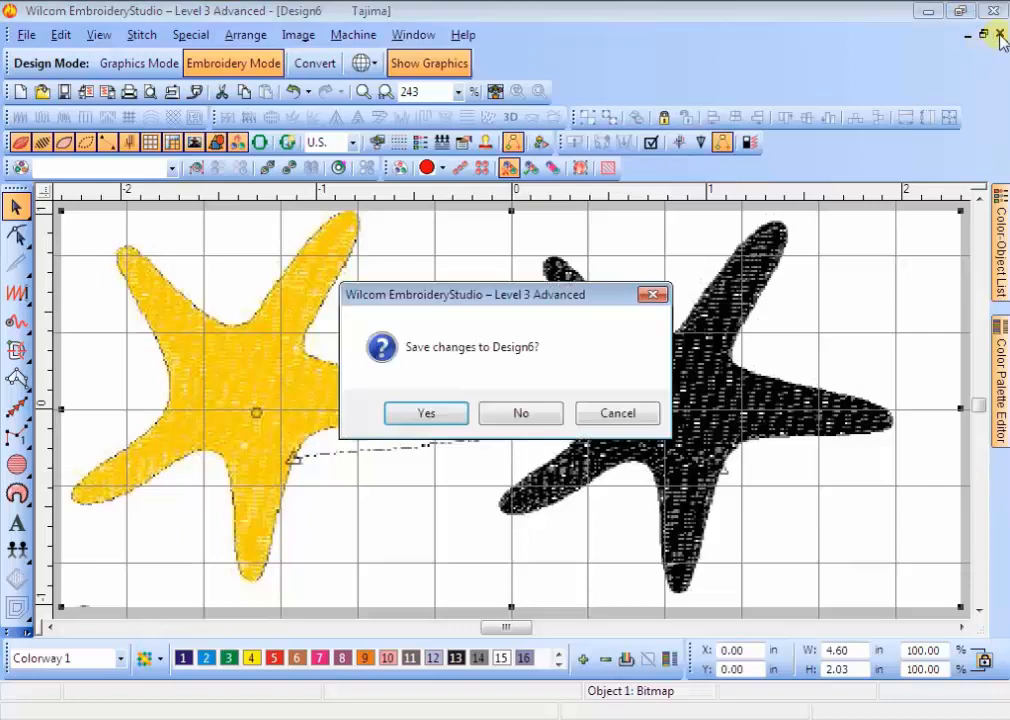
pyautogui.click(512, 413)
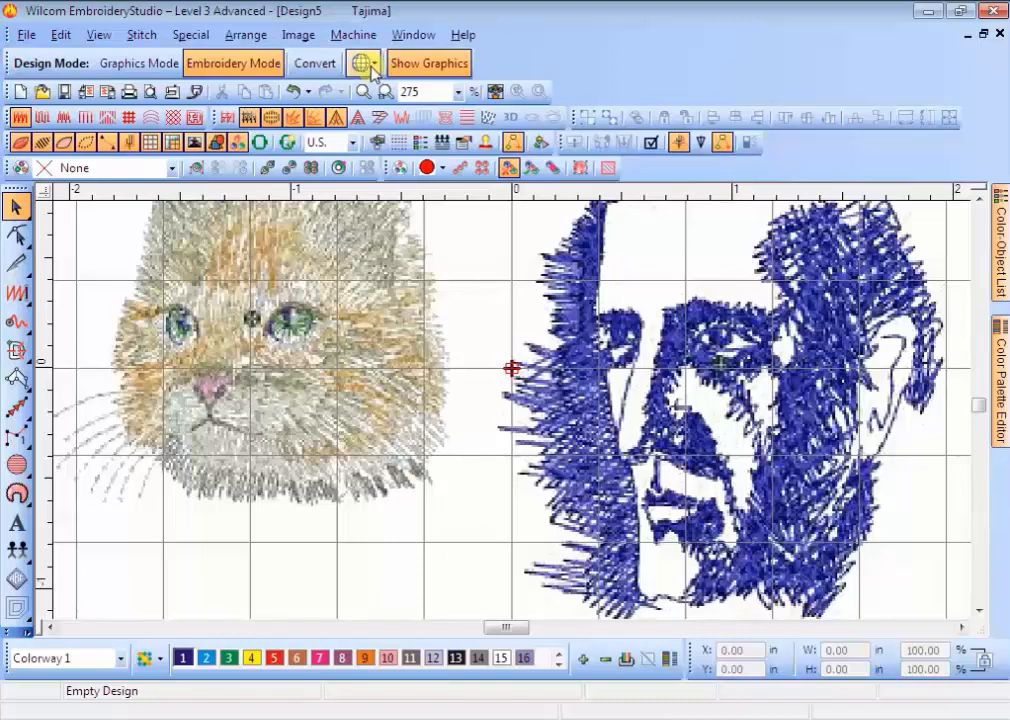
# Step: Switch the measurement units to Metric
pyautogui.click(352, 142)
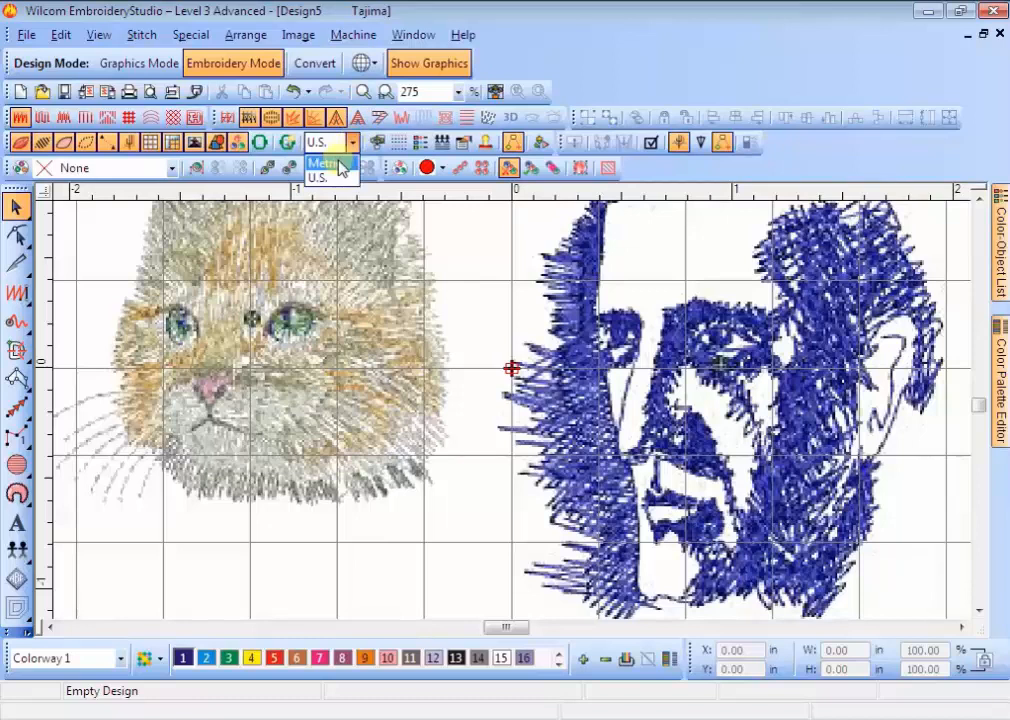
pyautogui.click(325, 162)
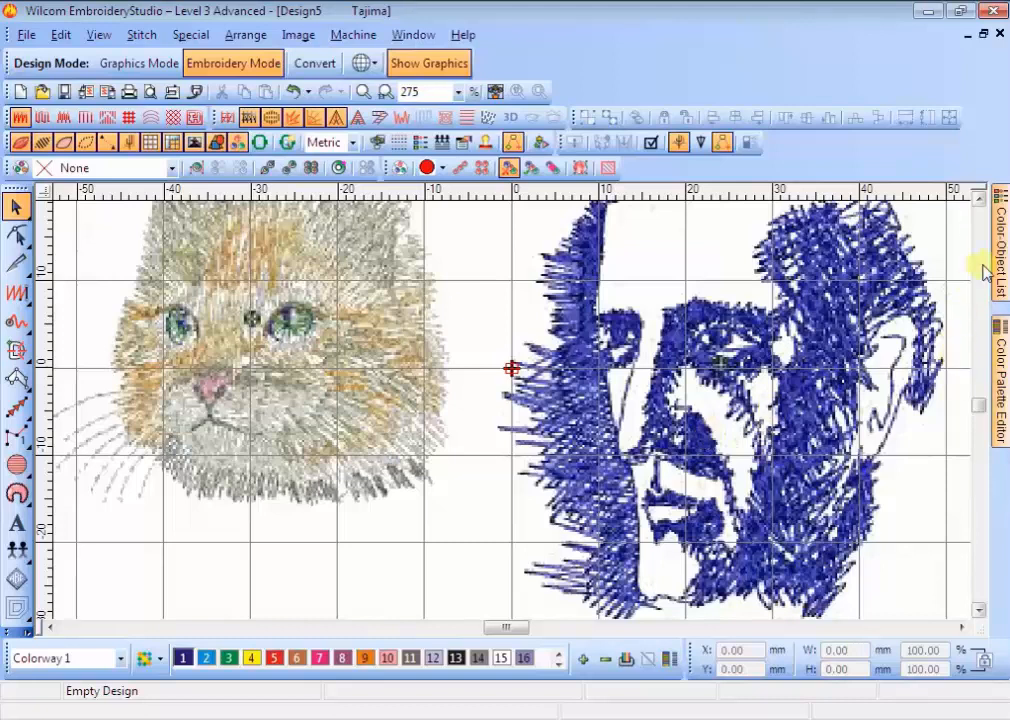
pyautogui.click(980, 198)
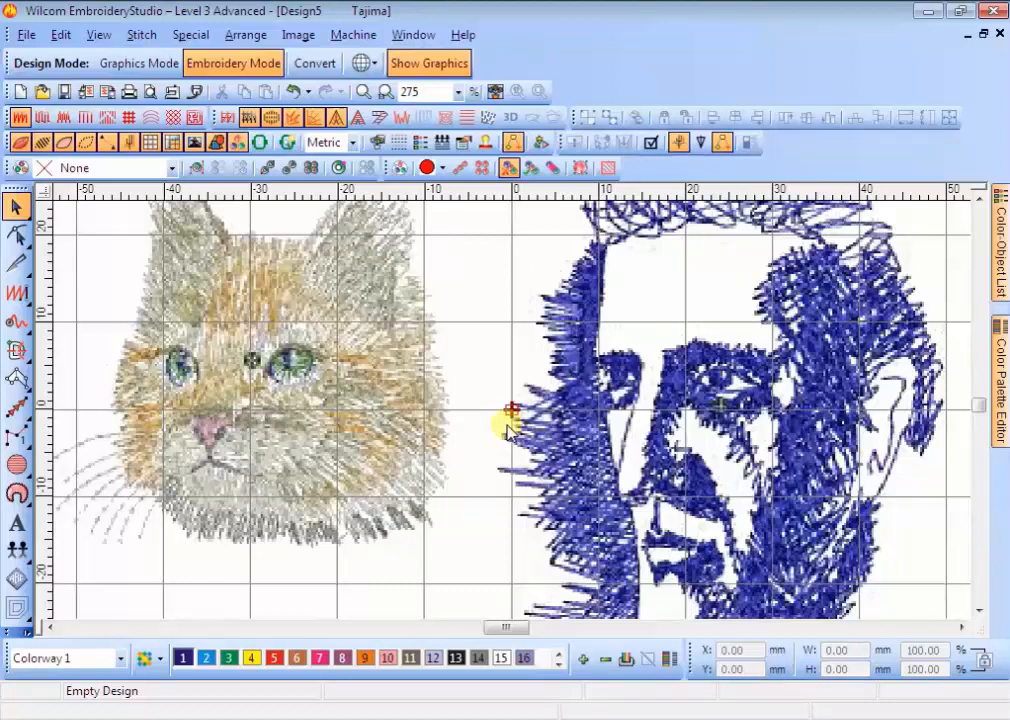
# Step: Show and hide the Object Properties, and close the cat and portrait design without saving changes
pyautogui.click(141, 35)
pyautogui.click(186, 104)
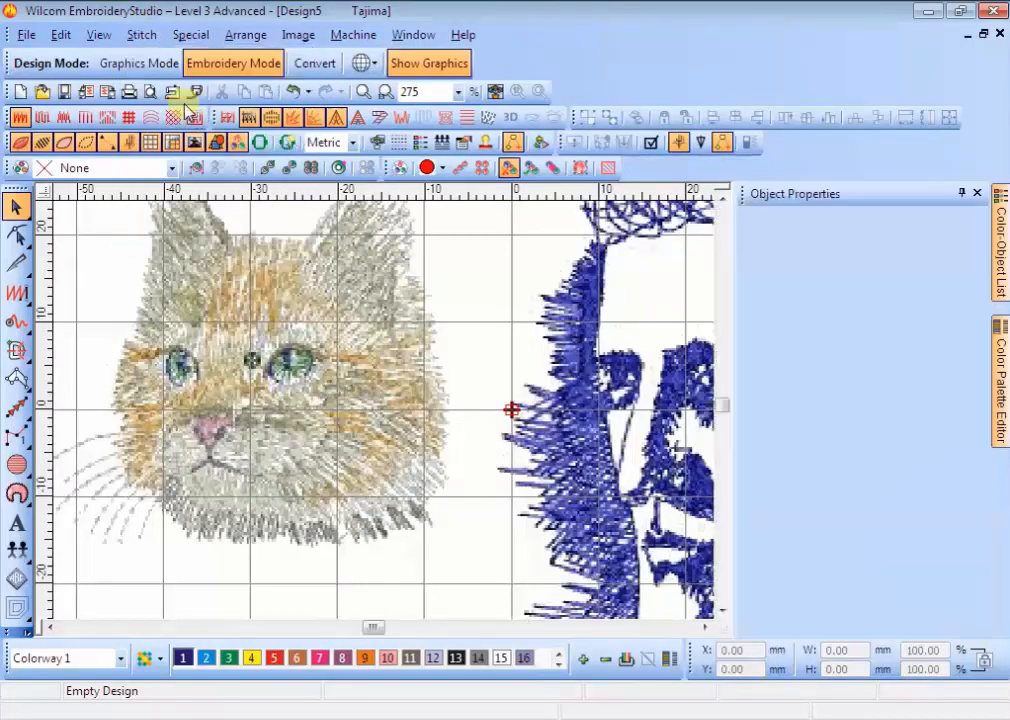
pyautogui.click(977, 193)
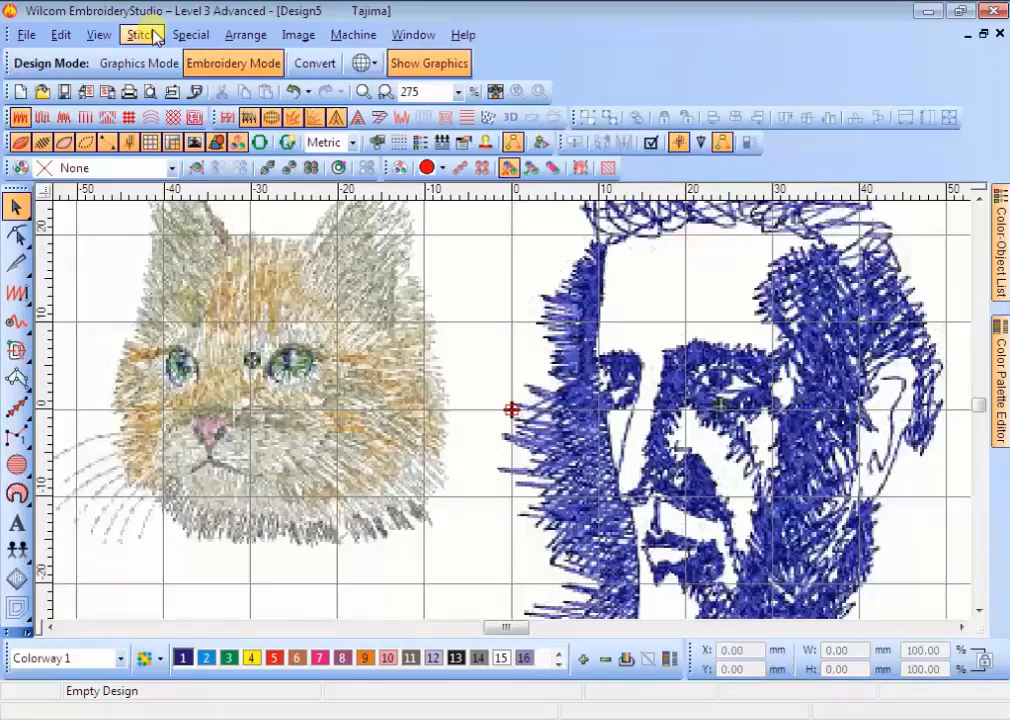
pyautogui.click(997, 33)
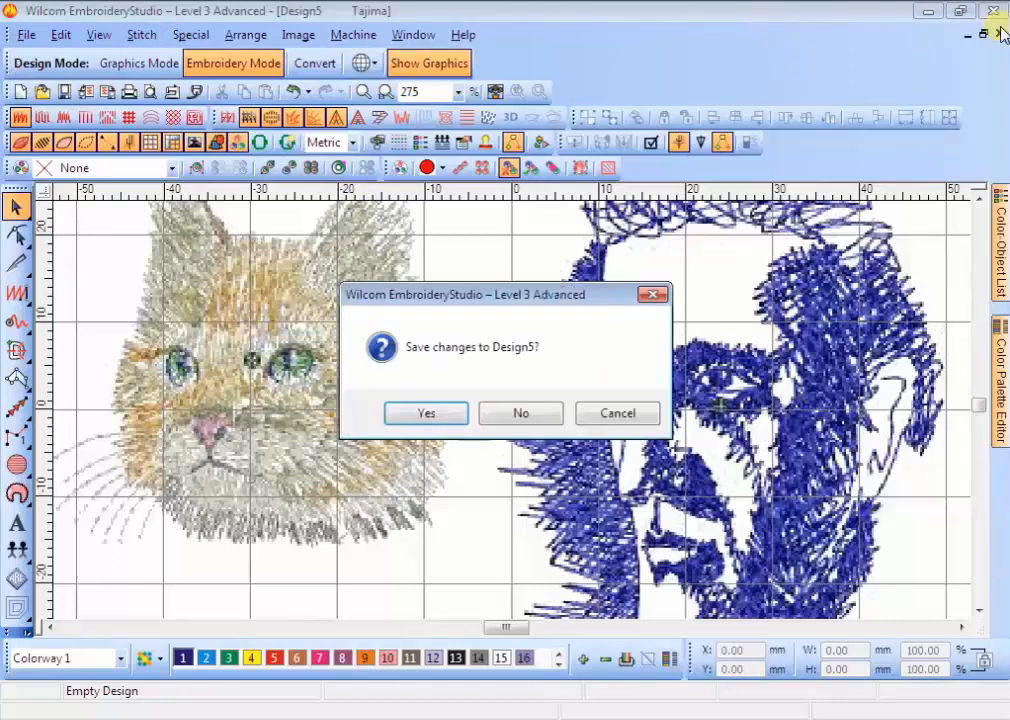
pyautogui.click(519, 416)
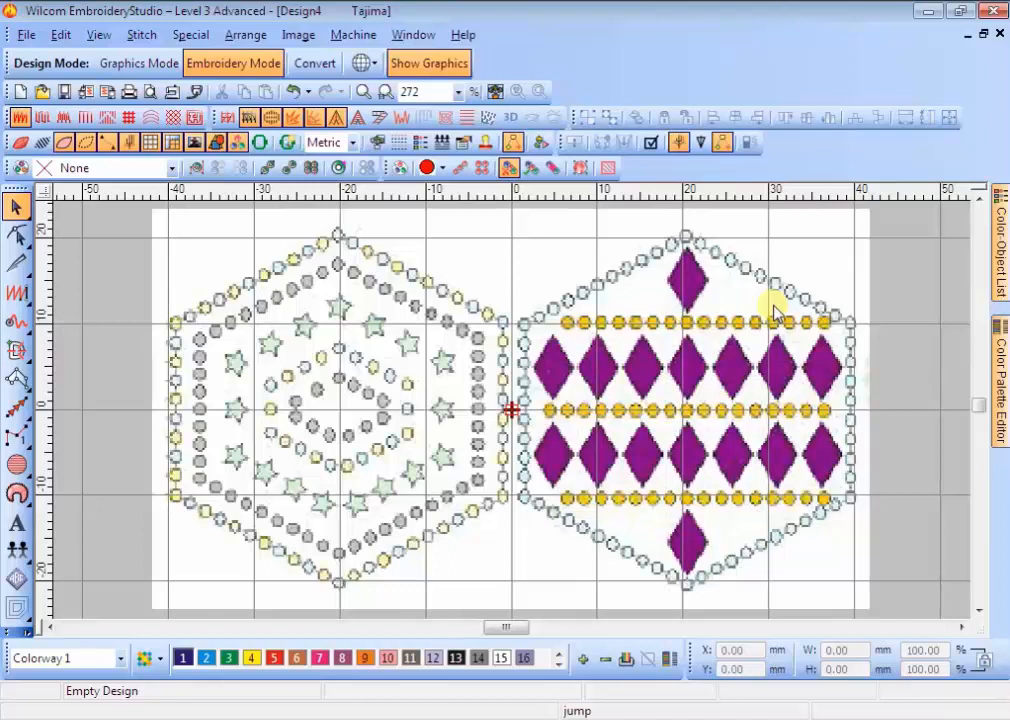
# Step: Digitize a three-point bling run of red rhinestones from inside the first hexagon to the edge of the second one
pyautogui.click(466, 174)
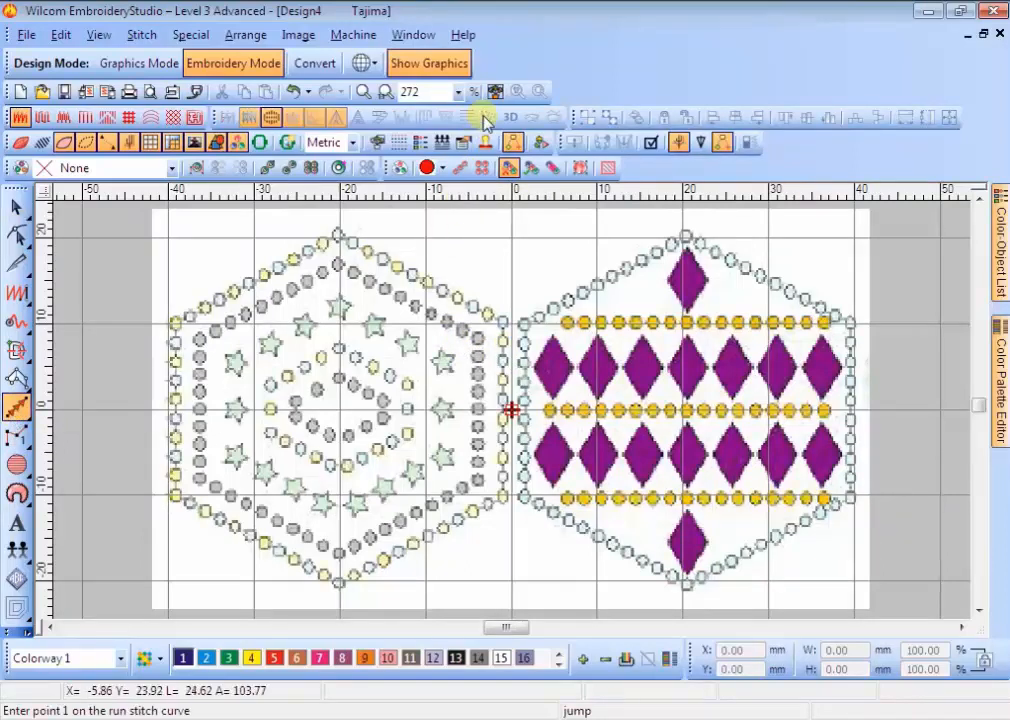
pyautogui.click(459, 168)
pyautogui.click(360, 398)
pyautogui.click(480, 291)
pyautogui.click(537, 317)
pyautogui.press('Return')
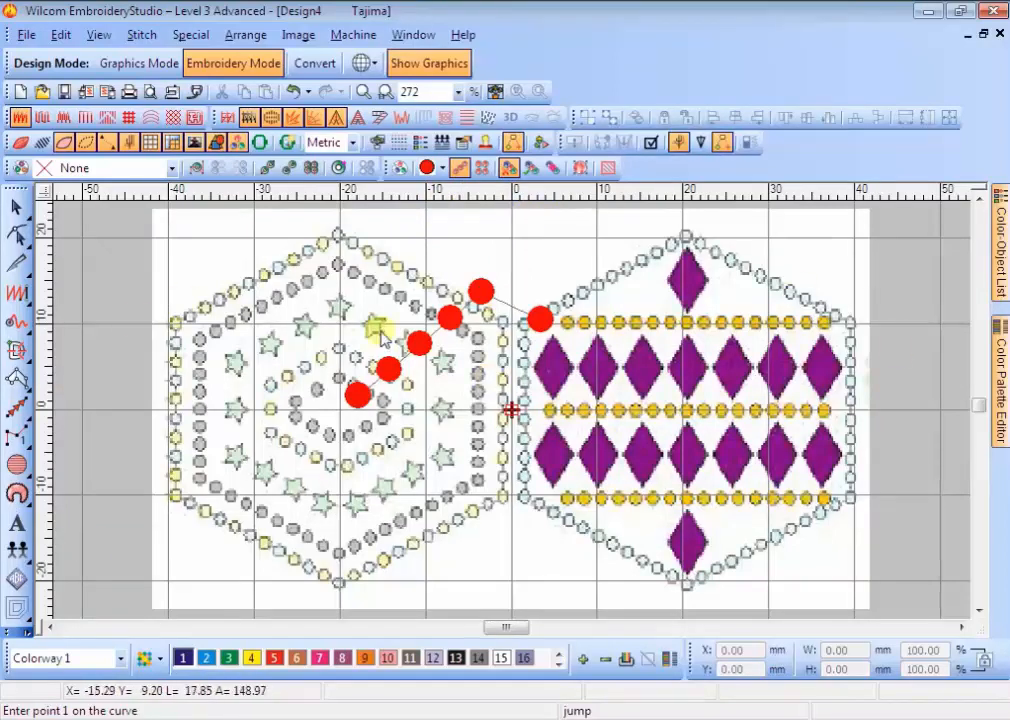
# Step: Close the hexagon pattern design and the numbers design without saving changes
pyautogui.click(1000, 33)
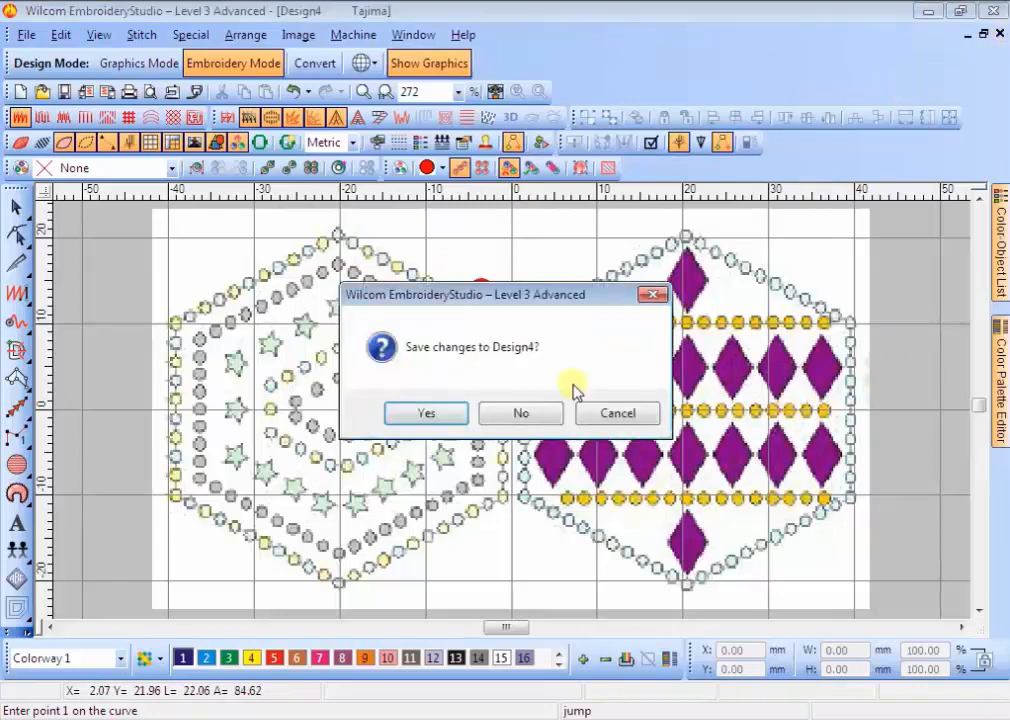
pyautogui.click(547, 414)
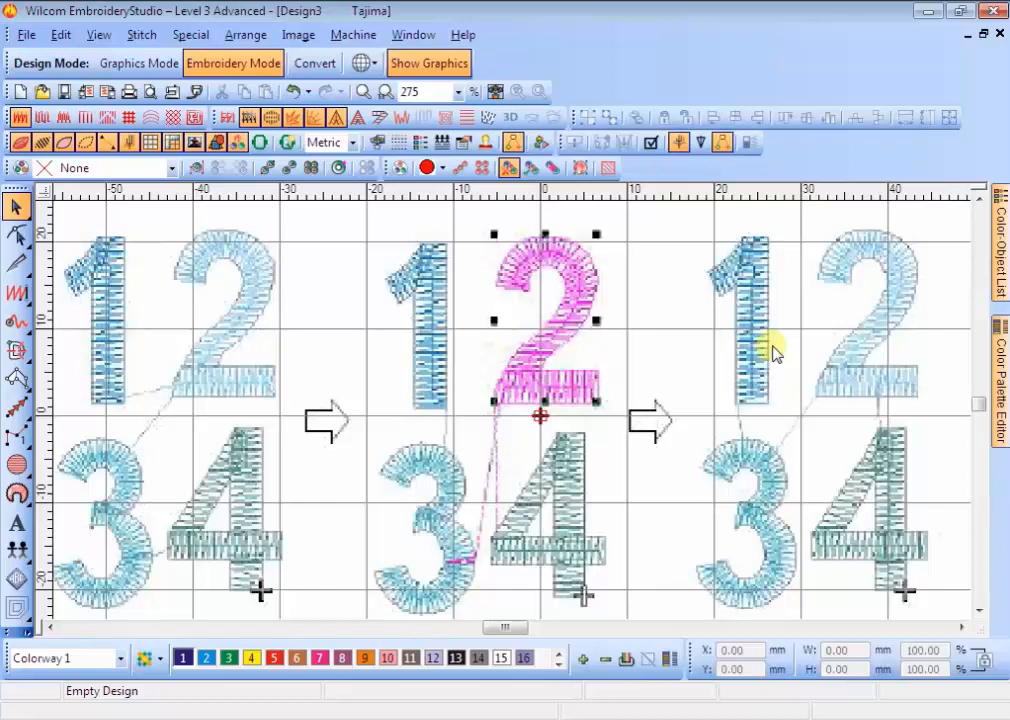
pyautogui.click(999, 34)
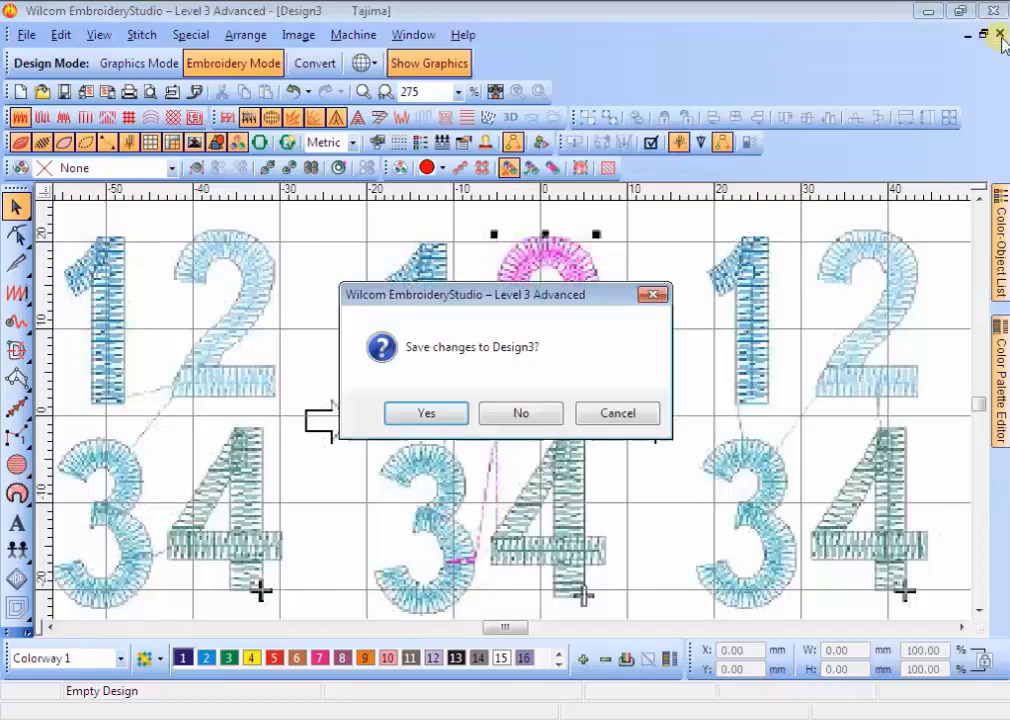
pyautogui.click(520, 418)
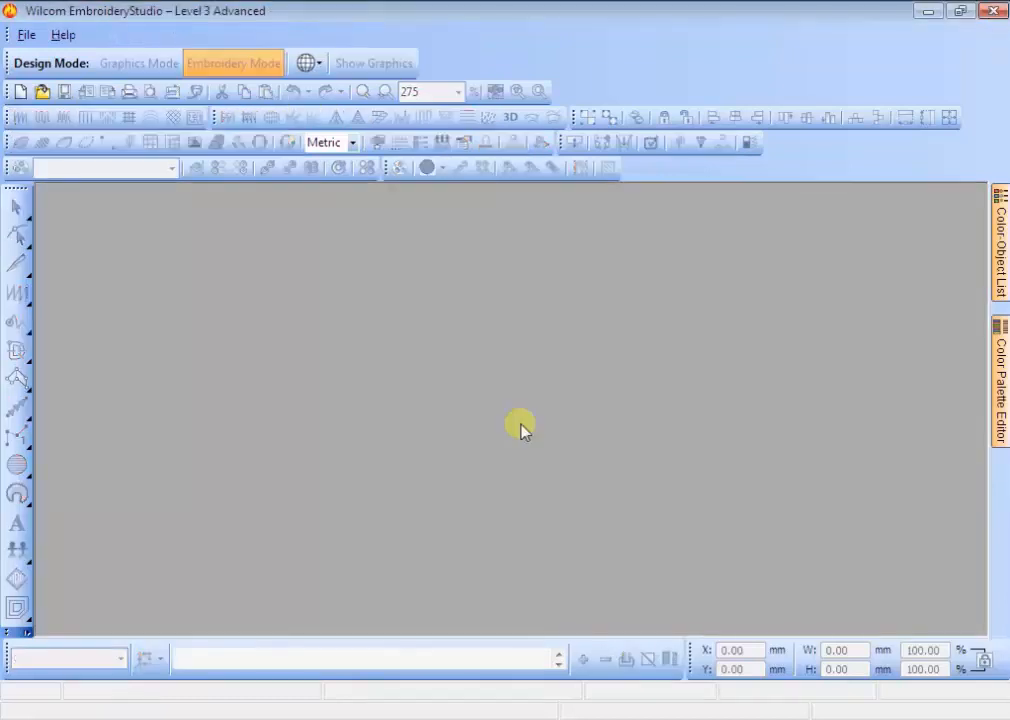
# Step: Create a new design and digitize a filled circle about 101 mm in diameter to the left of the origin
pyautogui.hotkey('ctrl', 'n')
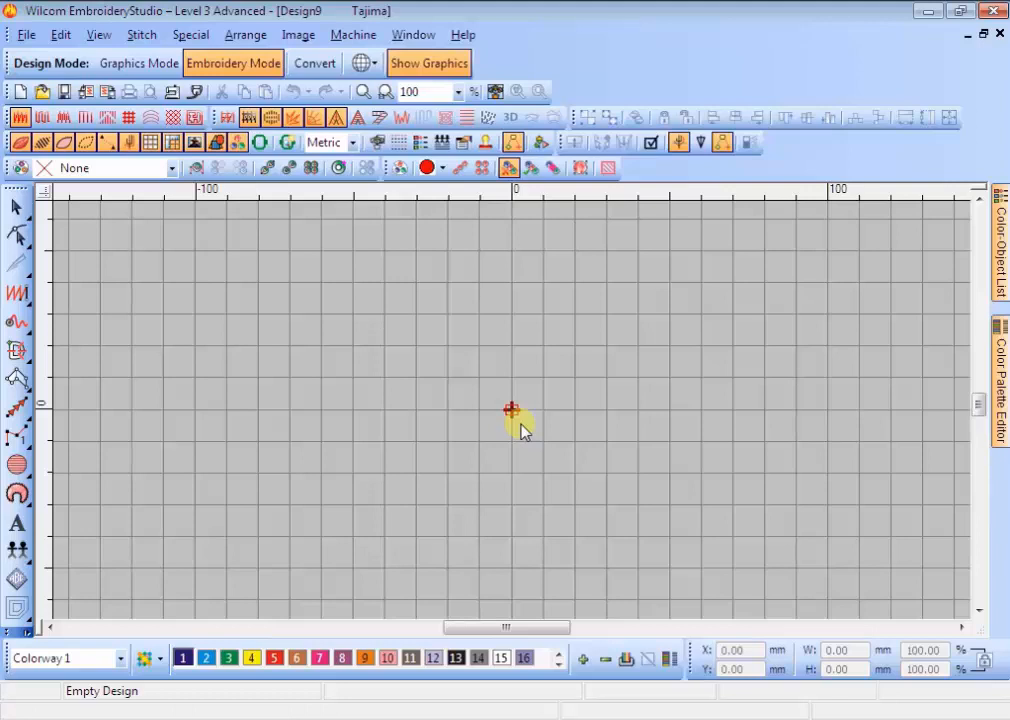
pyautogui.click(17, 464)
pyautogui.click(253, 350)
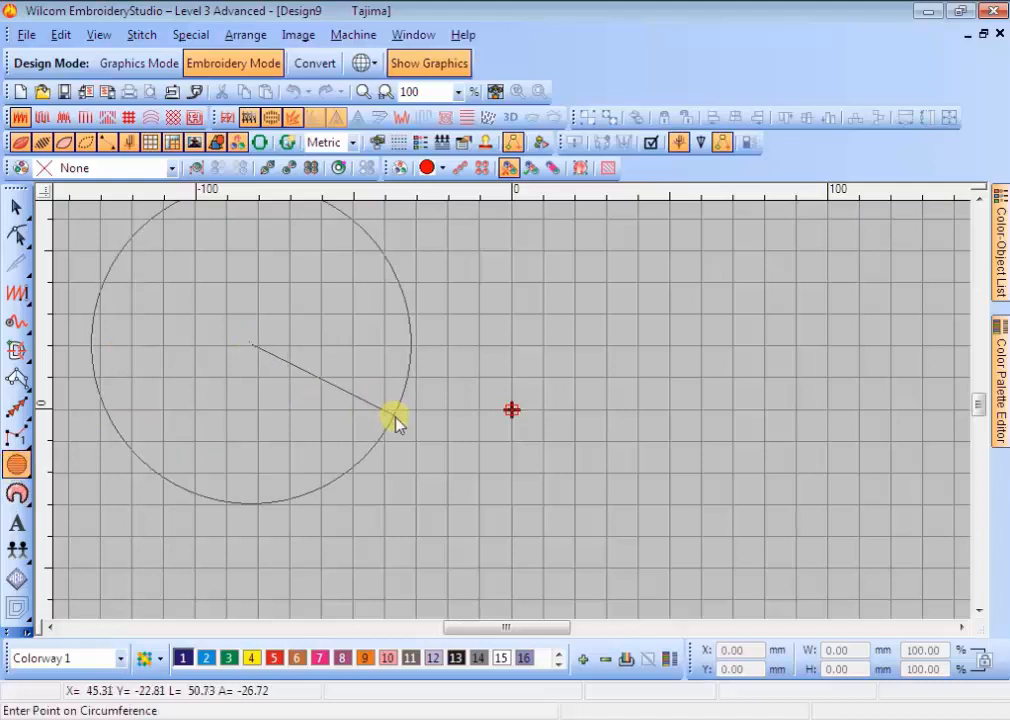
pyautogui.click(393, 419)
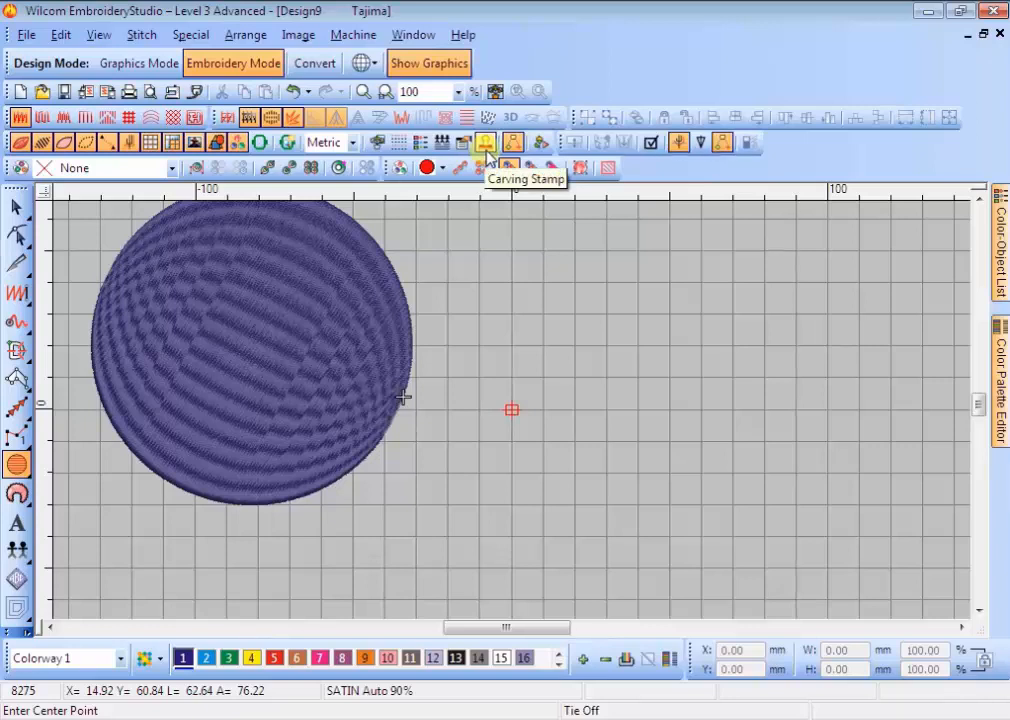
# Step: Carve a tilted H pattern from the Carving Stamps set into the middle of the circle
pyautogui.click(18, 205)
pyautogui.click(295, 327)
pyautogui.click(487, 144)
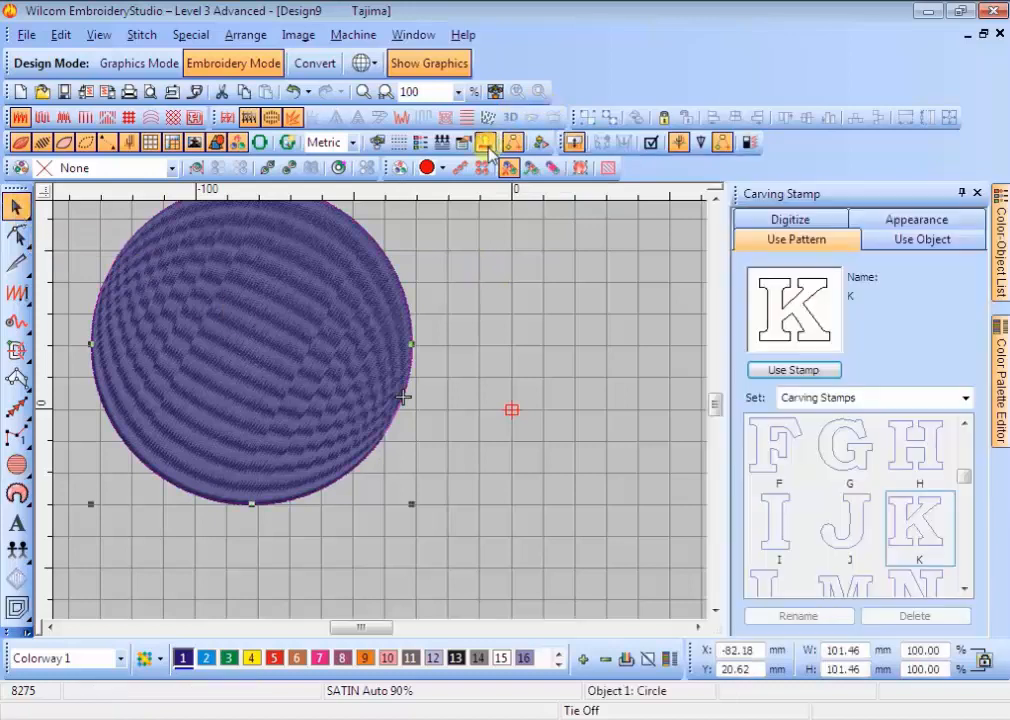
pyautogui.click(908, 462)
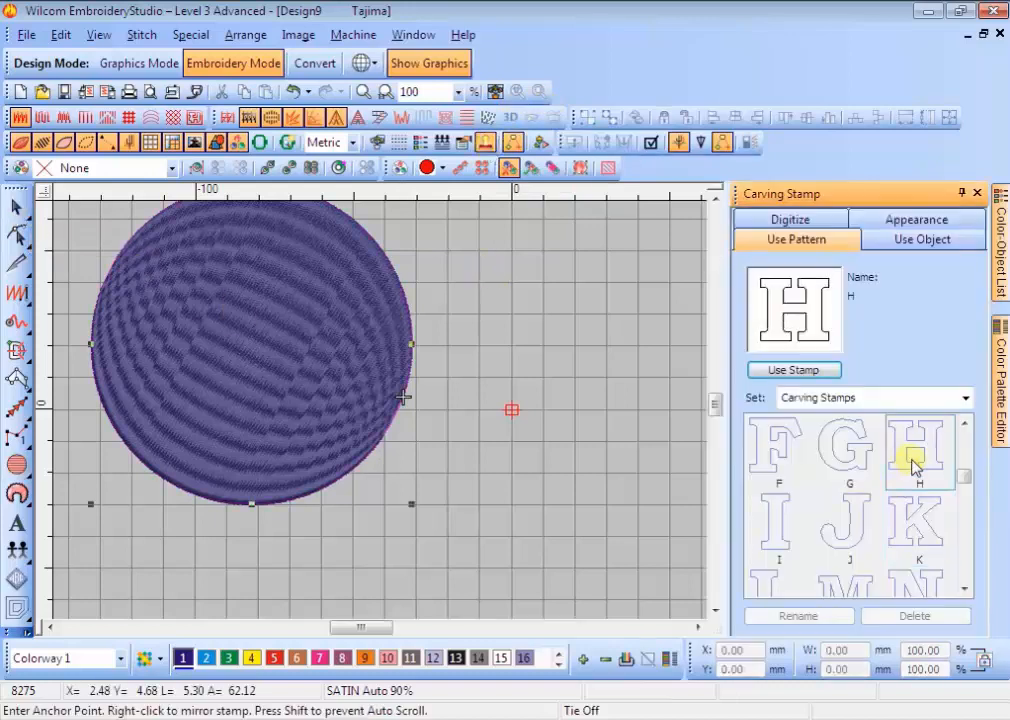
pyautogui.click(234, 390)
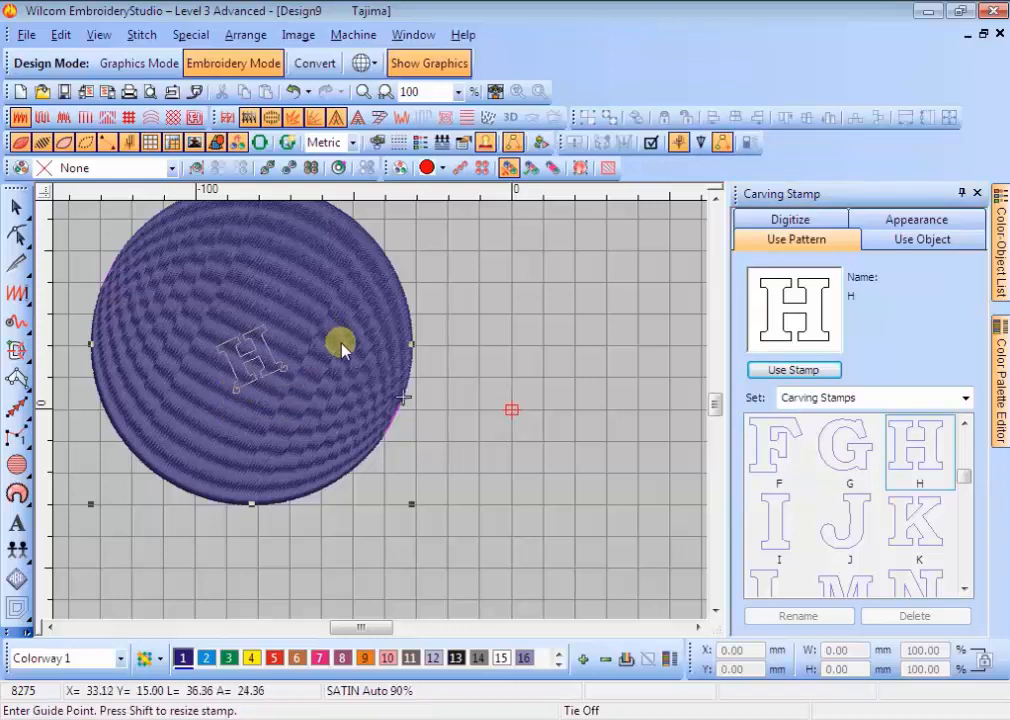
pyautogui.click(340, 343)
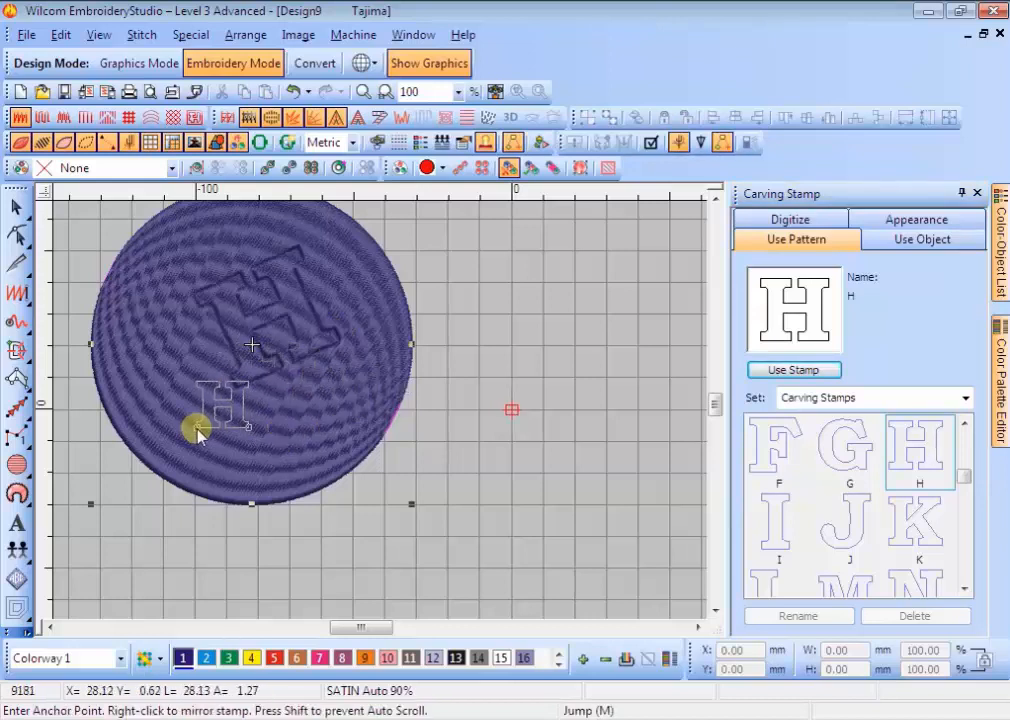
pyautogui.click(197, 432)
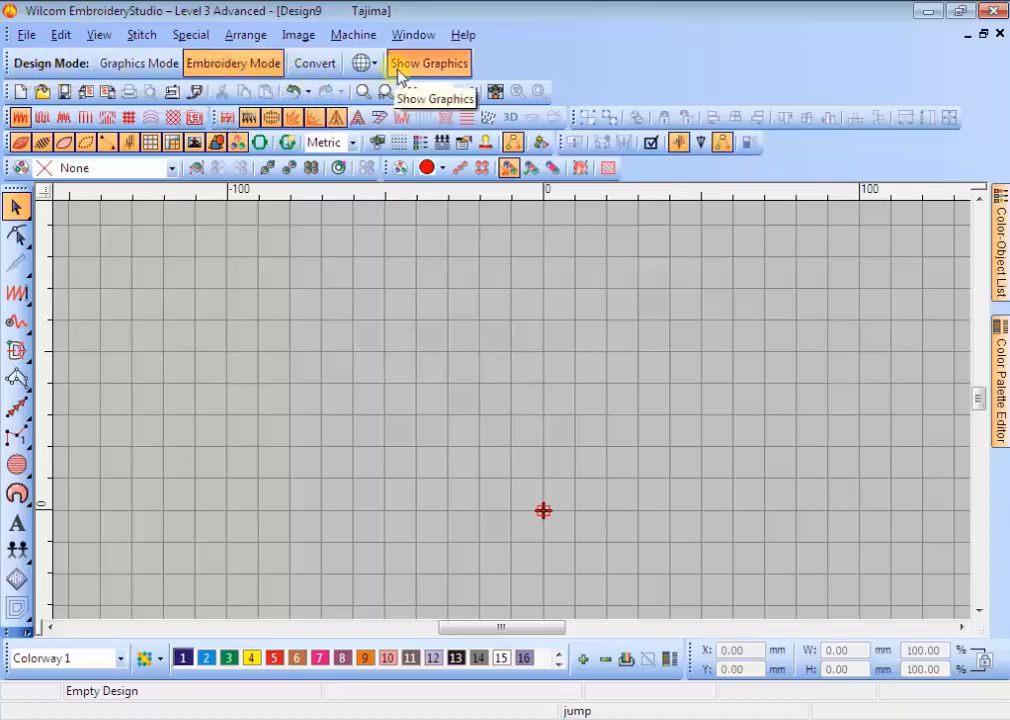
# Step: Look at the Graphics Mode workspace and return to Embroidery Mode
pyautogui.click(138, 64)
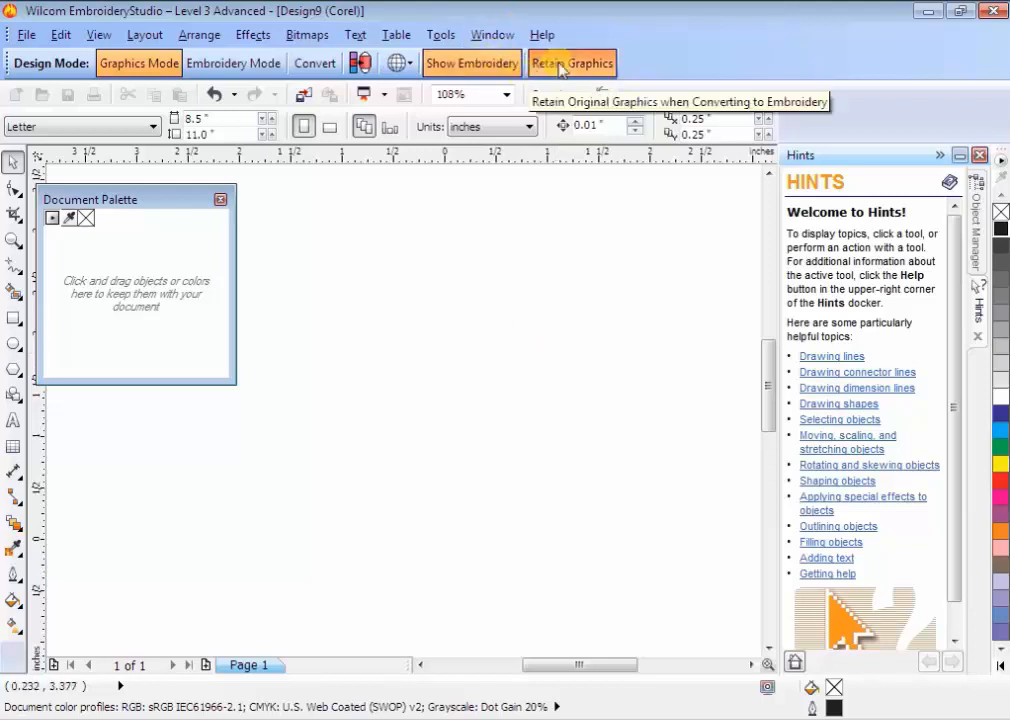
pyautogui.click(475, 65)
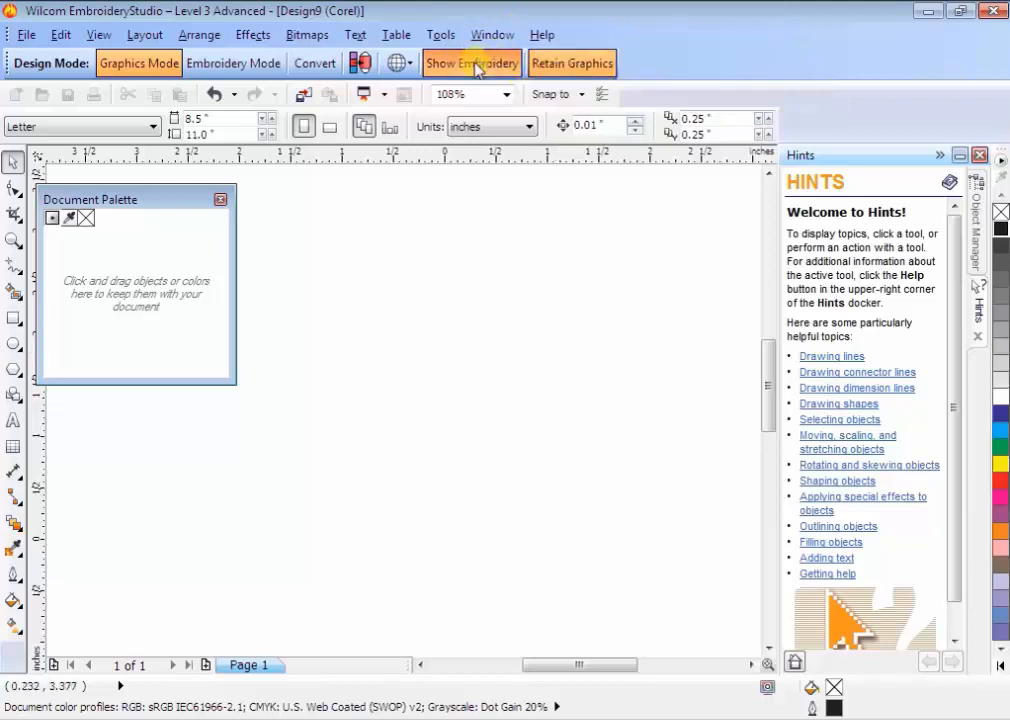
pyautogui.click(262, 66)
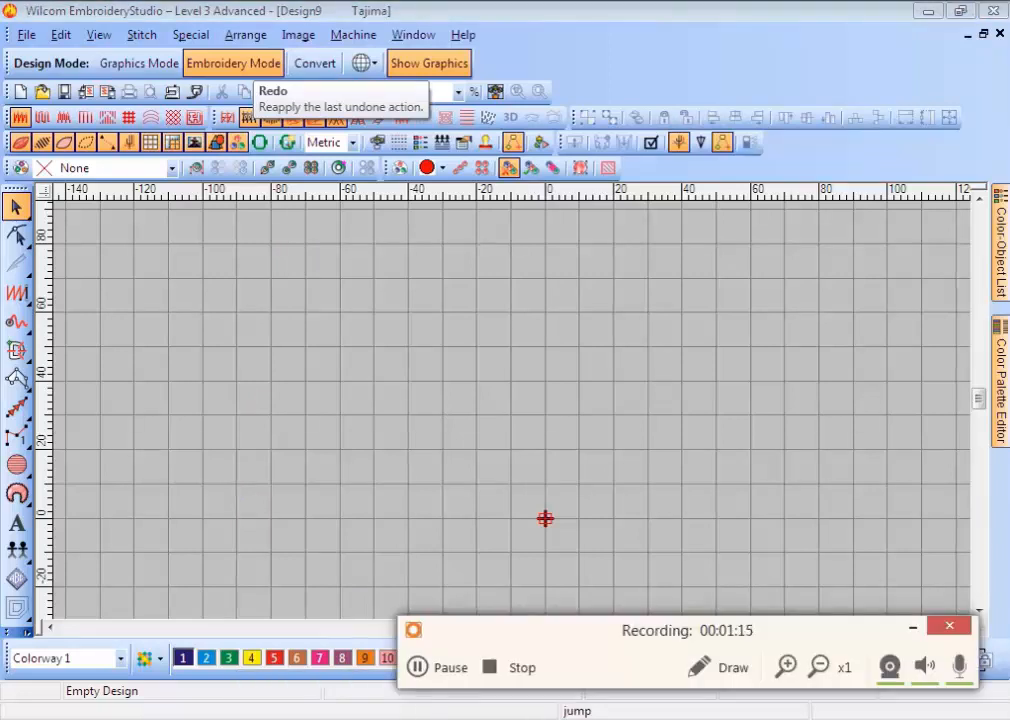
pyautogui.click(436, 670)
pyautogui.click(405, 707)
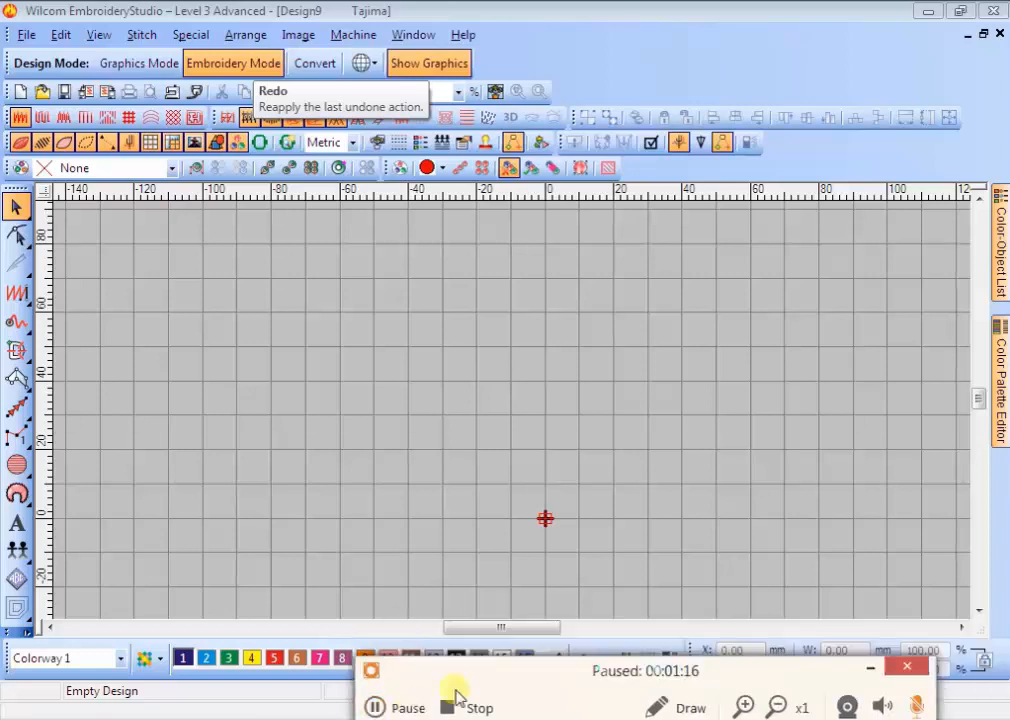
pyautogui.click(875, 674)
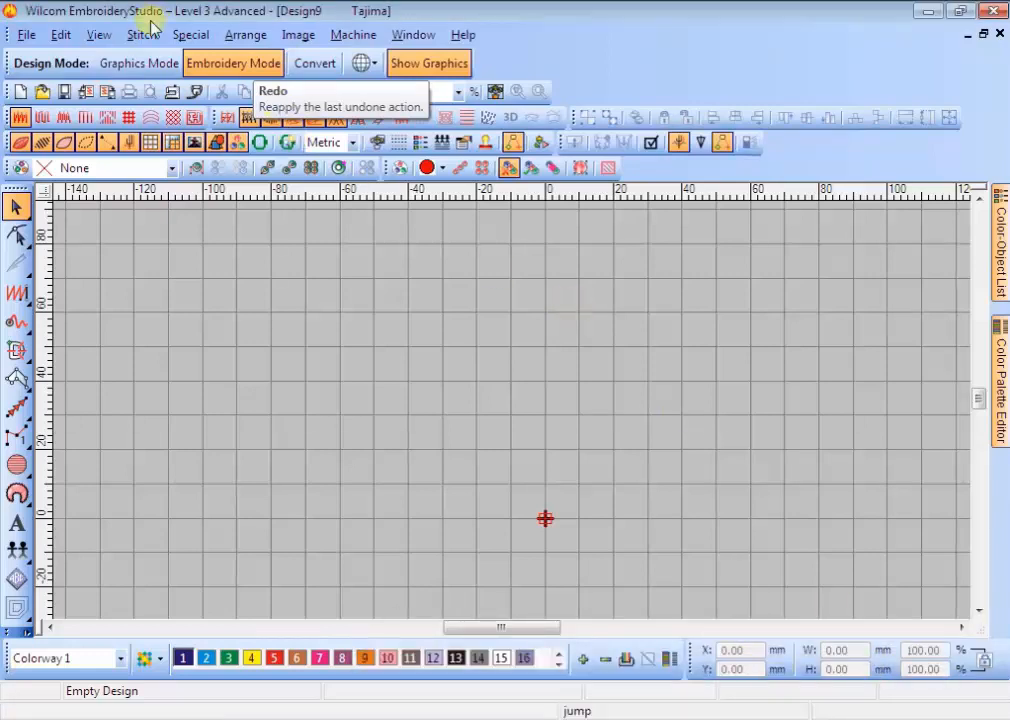
# Step: Review the auto scroll and mouse wheel behavior settings in the design options and accept them as they are
pyautogui.click(99, 34)
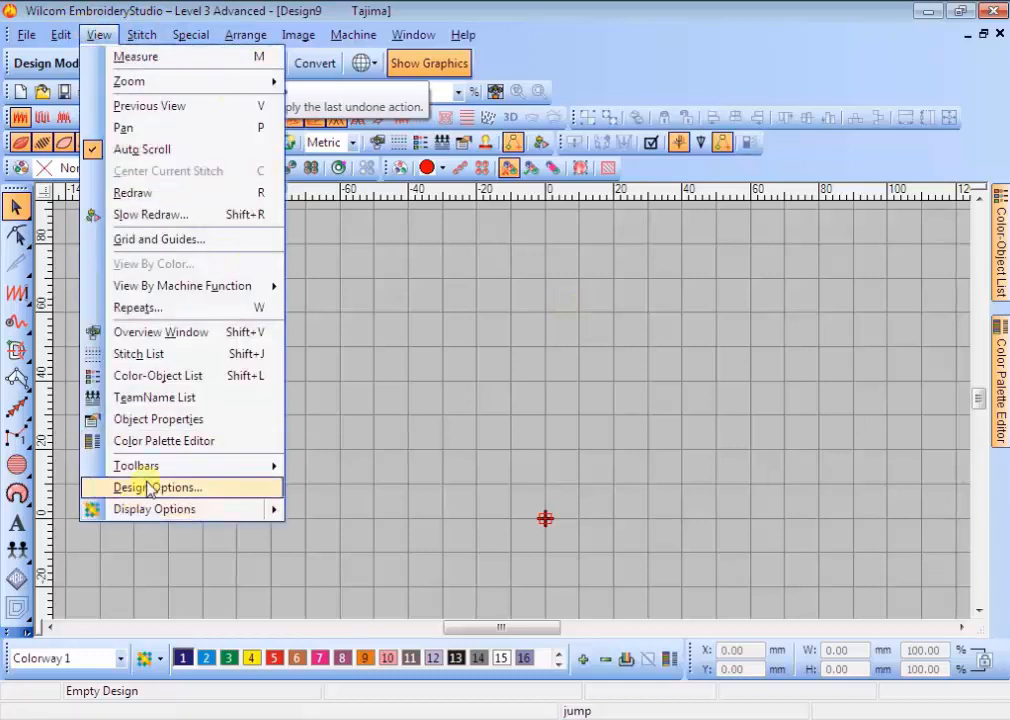
pyautogui.click(185, 489)
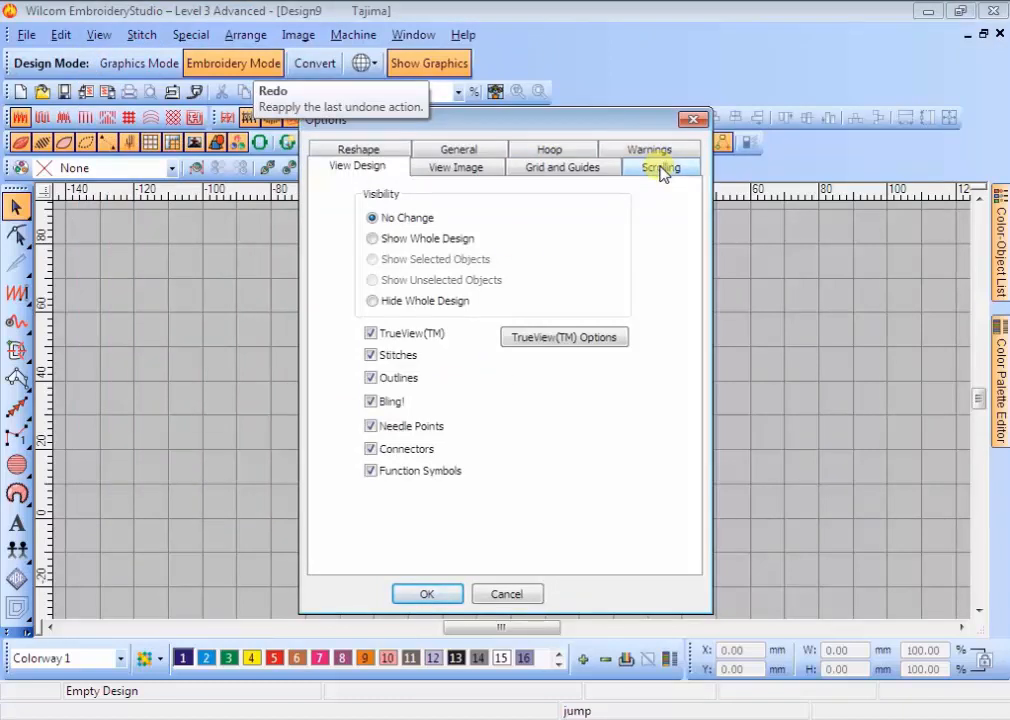
pyautogui.click(662, 172)
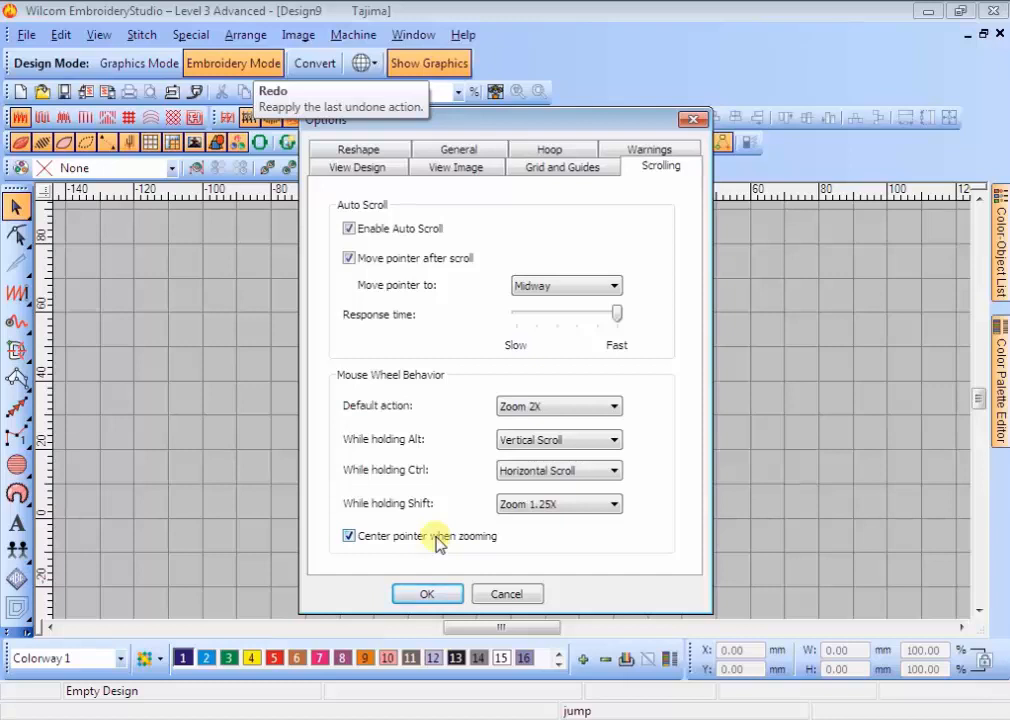
pyautogui.click(614, 403)
pyautogui.click(618, 405)
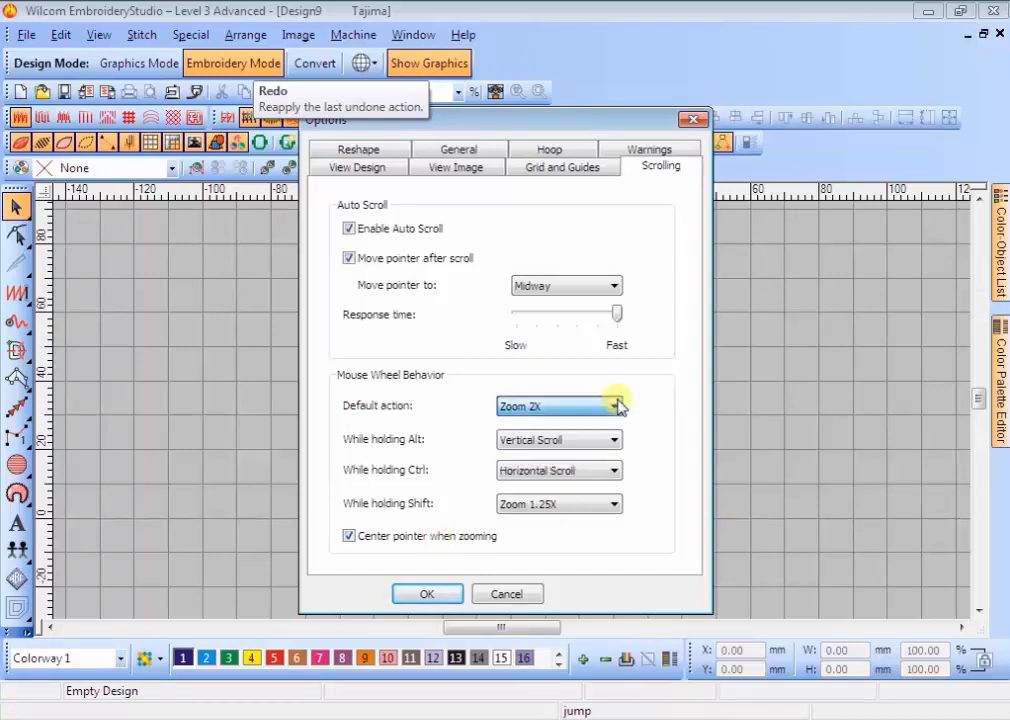
pyautogui.click(607, 437)
pyautogui.click(605, 434)
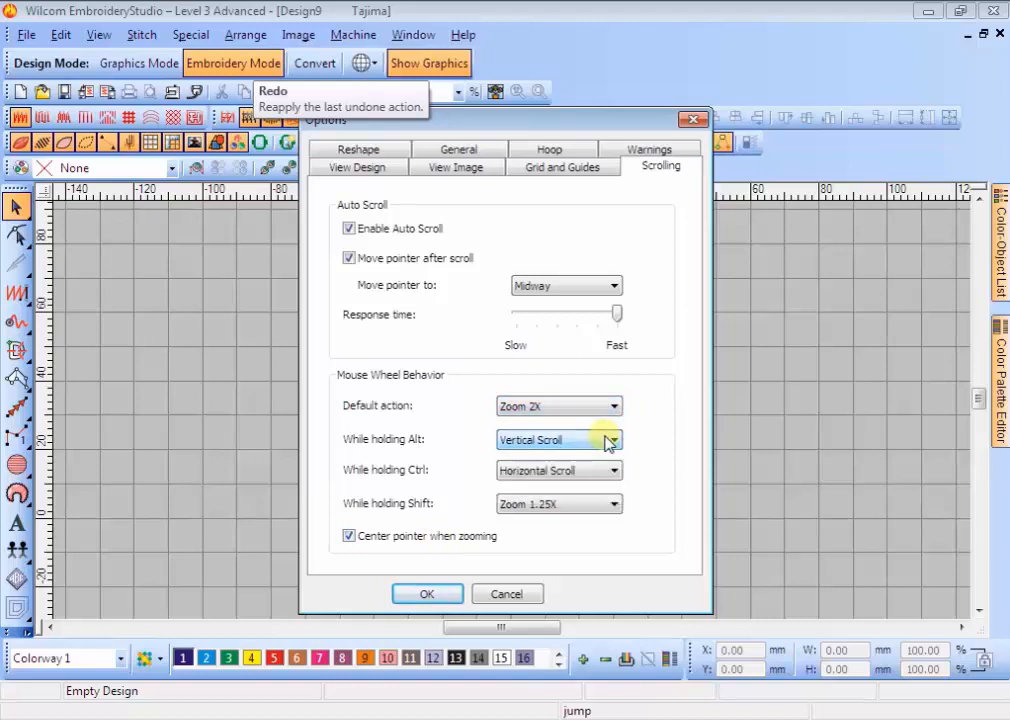
pyautogui.click(428, 592)
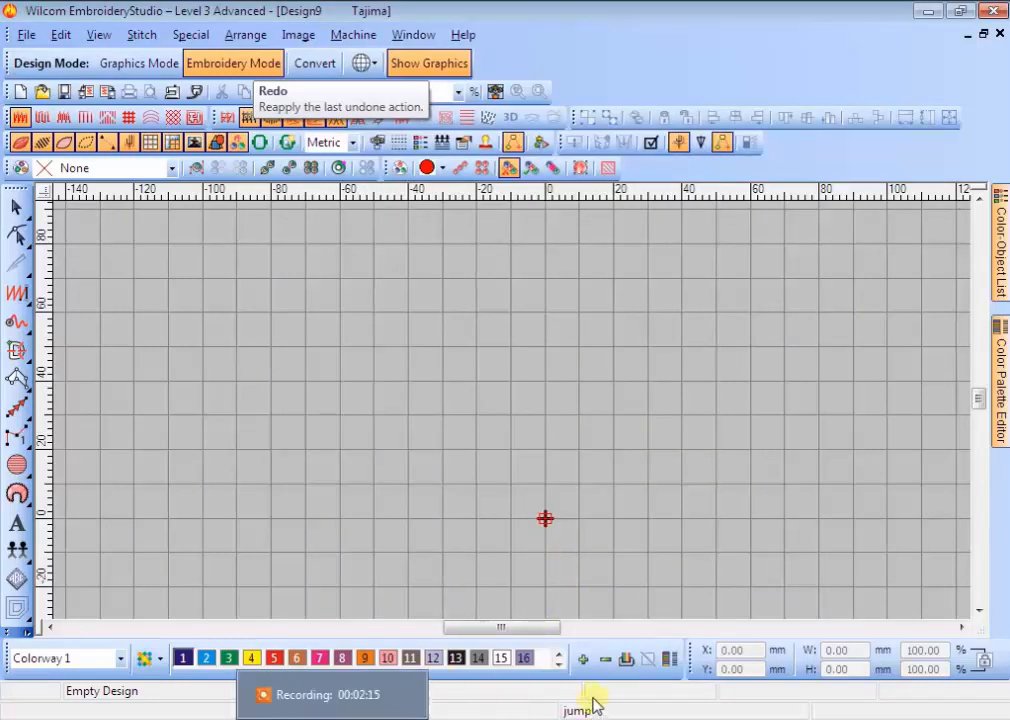
pyautogui.click(383, 698)
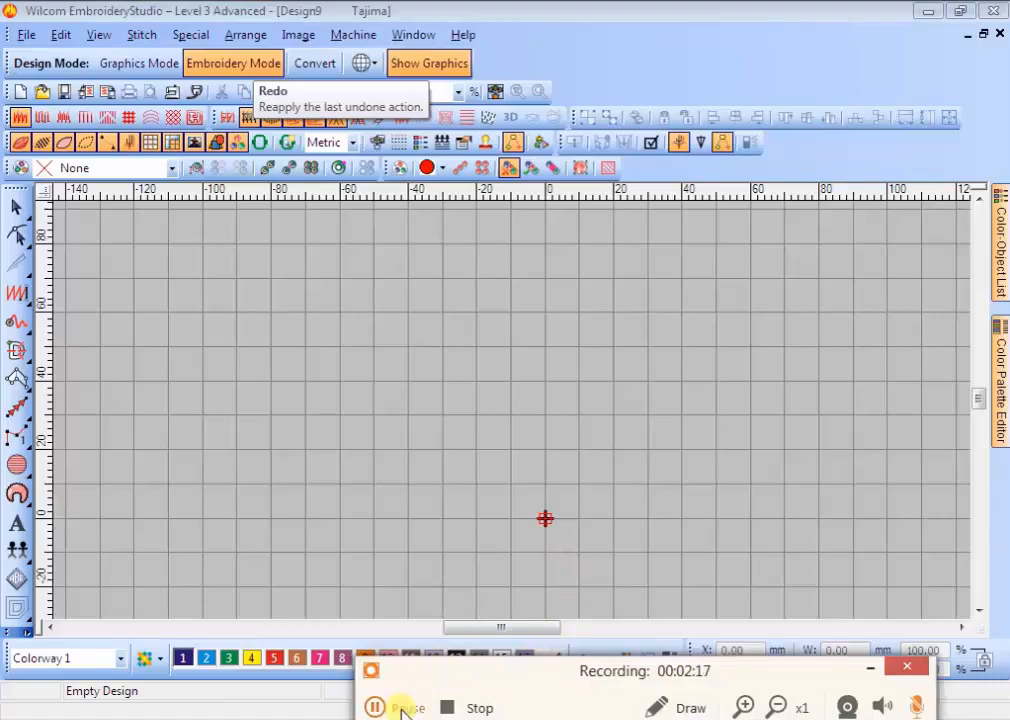